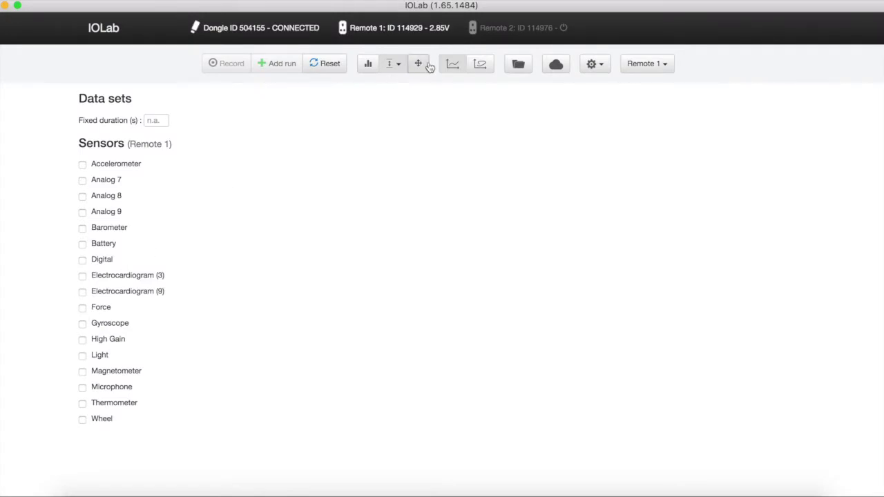
# Open the Remote 1 Pairing dialog from the Remote 1 status label in the header
pyautogui.click(417, 31)
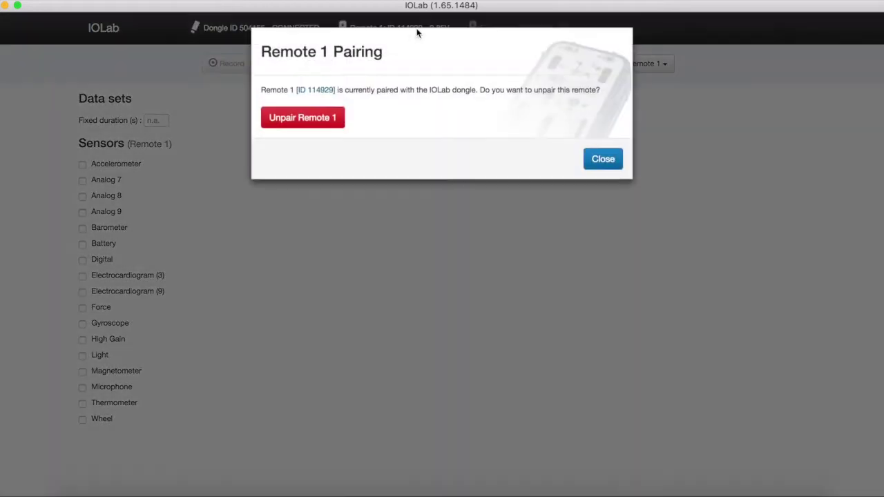
# Unpair Remote 1, find it in discover mode, and pair it with the dongle again
pyautogui.click(339, 120)
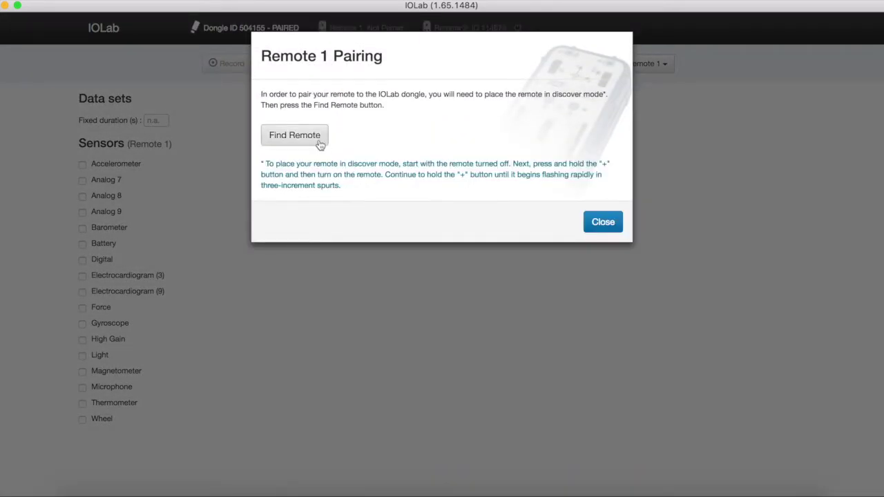
pyautogui.click(320, 143)
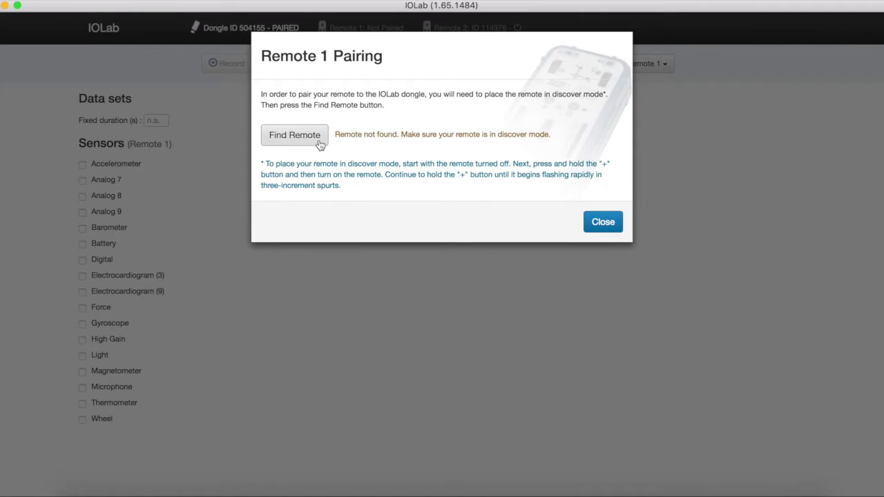
pyautogui.click(319, 143)
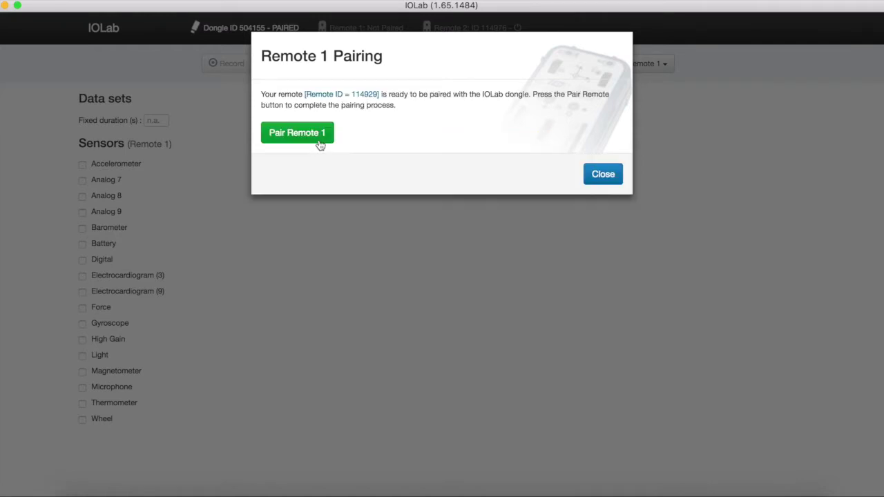
pyautogui.click(320, 143)
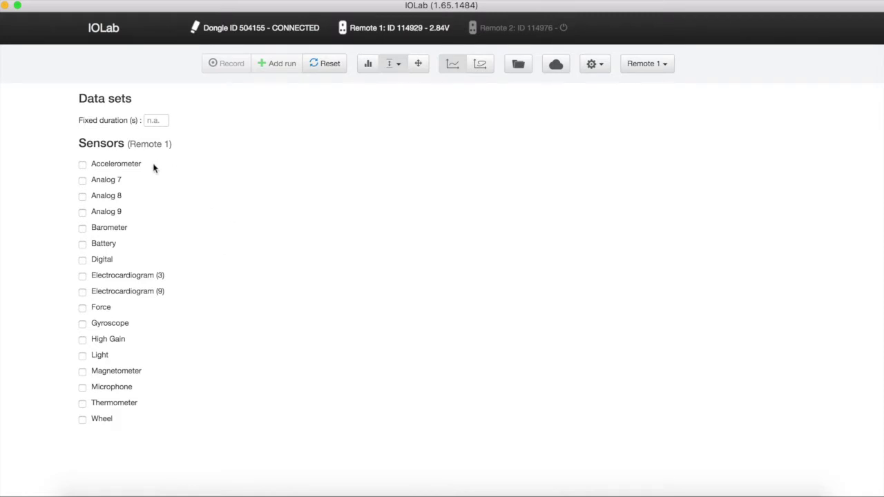
# Enable the Accelerometer and Force sensors and record a trial run of about 9 seconds
pyautogui.click(141, 166)
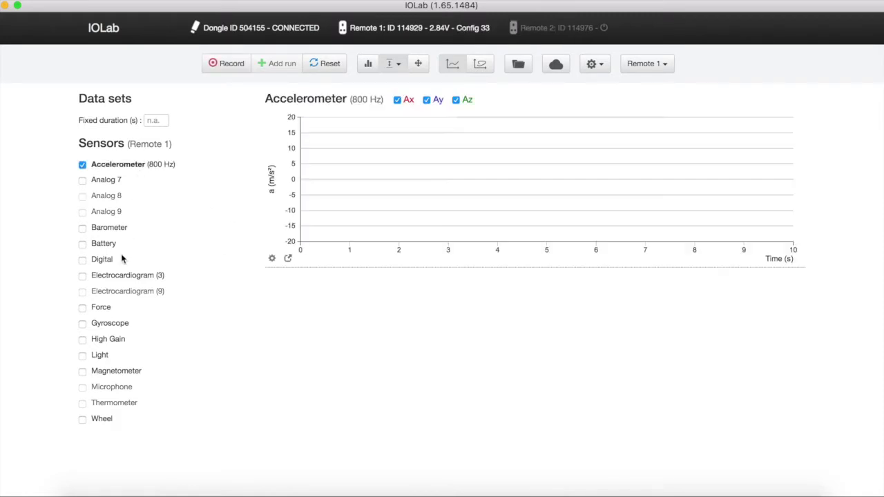
pyautogui.click(105, 308)
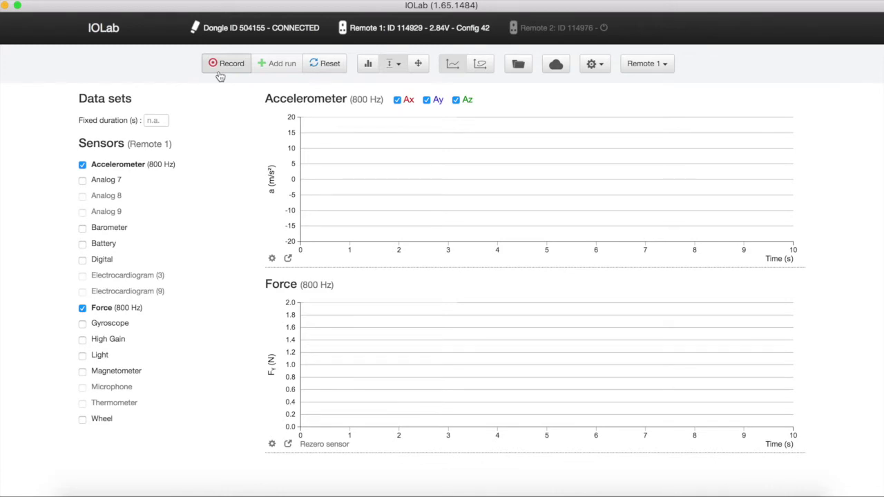
pyautogui.click(219, 76)
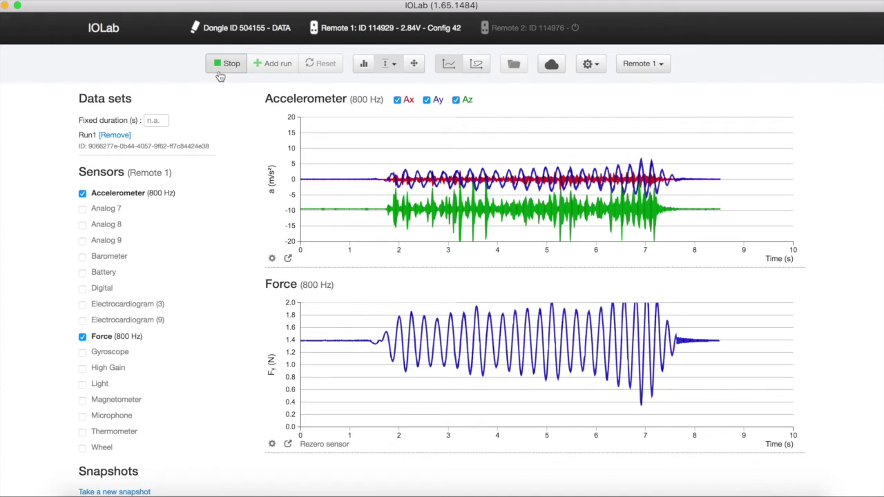
pyautogui.click(219, 72)
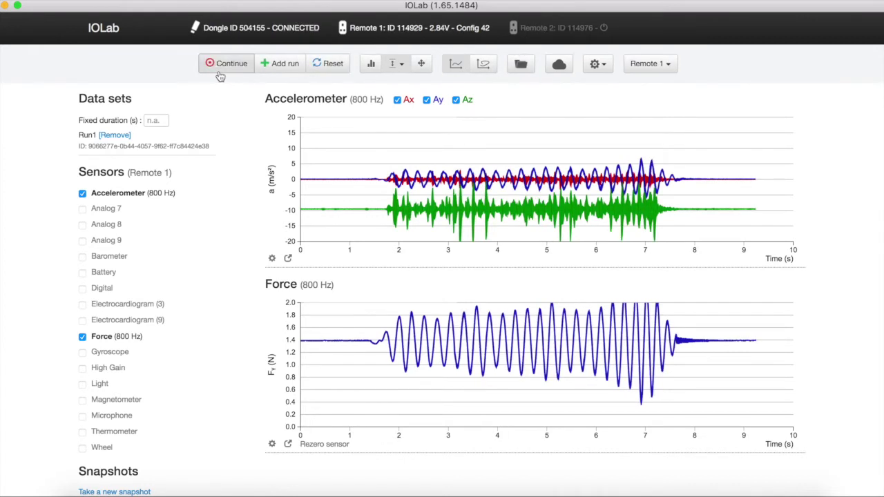
# Discard the trial run and record a fresh Run1 of about 8 seconds
pyautogui.click(328, 69)
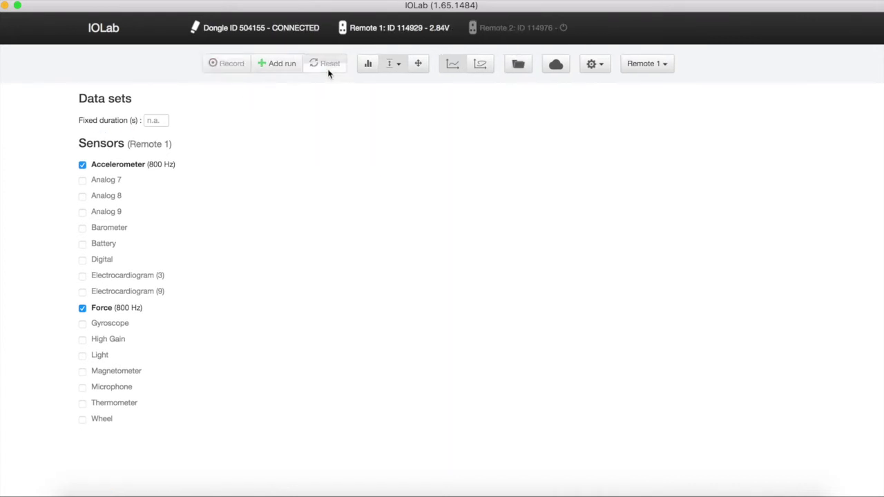
pyautogui.click(230, 71)
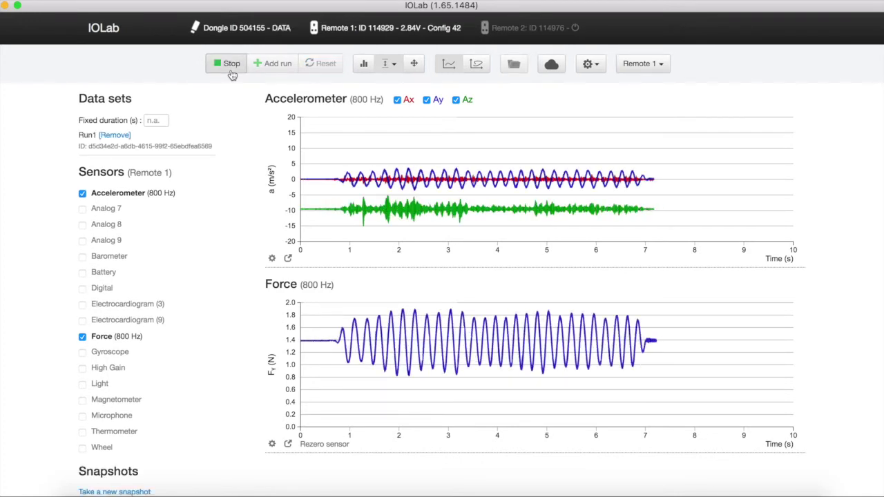
pyautogui.click(231, 71)
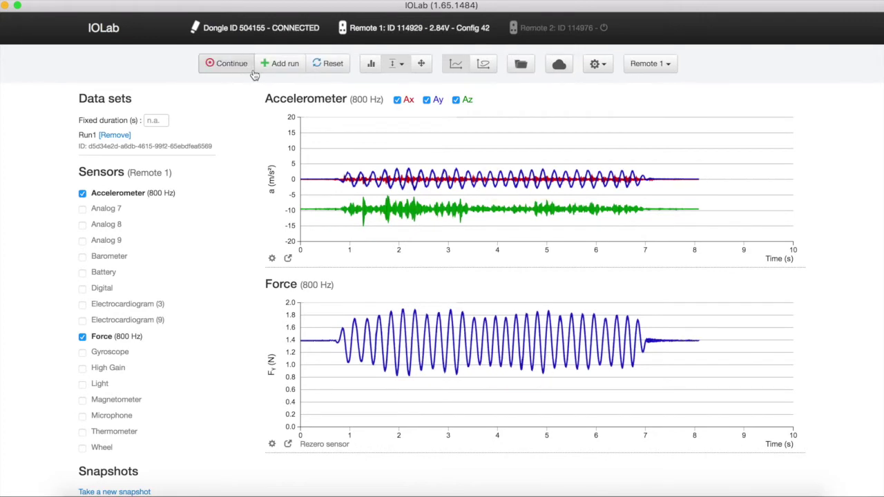
# Zoom the accelerometer graph vertically to roughly −5 to 4 m/s²
pyautogui.click(394, 64)
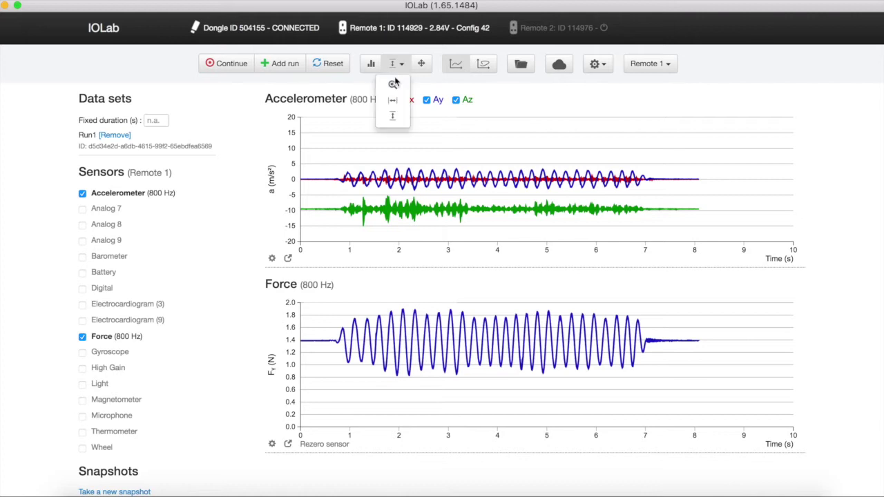
pyautogui.click(389, 116)
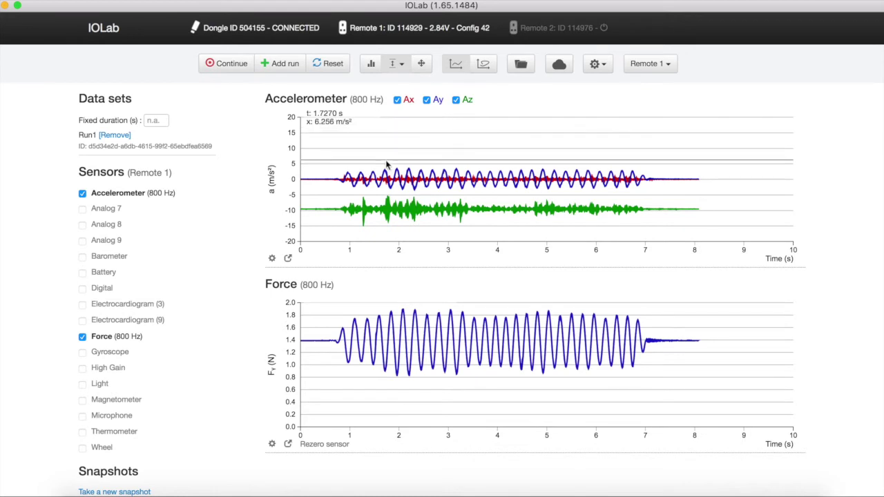
pyautogui.moveTo(387, 164); pyautogui.dragTo(382, 198)
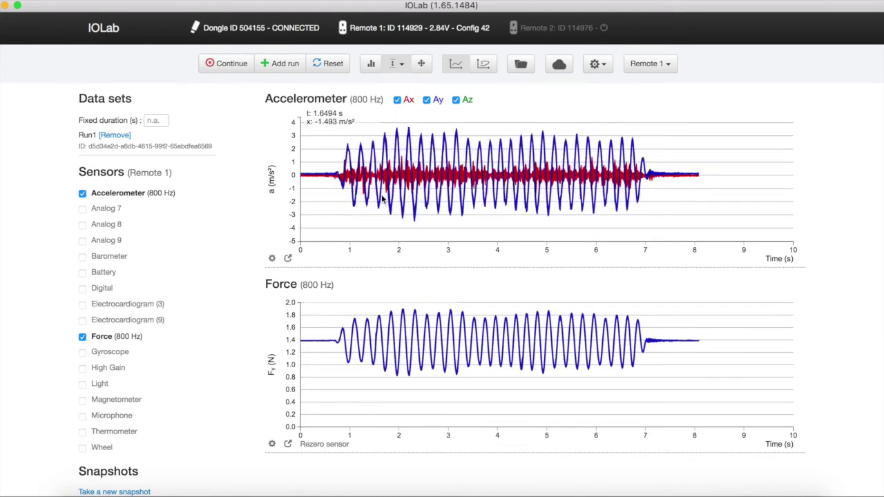
# Set the Force graph's y-axis minimum to 0.5 N
pyautogui.click(272, 445)
pyautogui.click(287, 436)
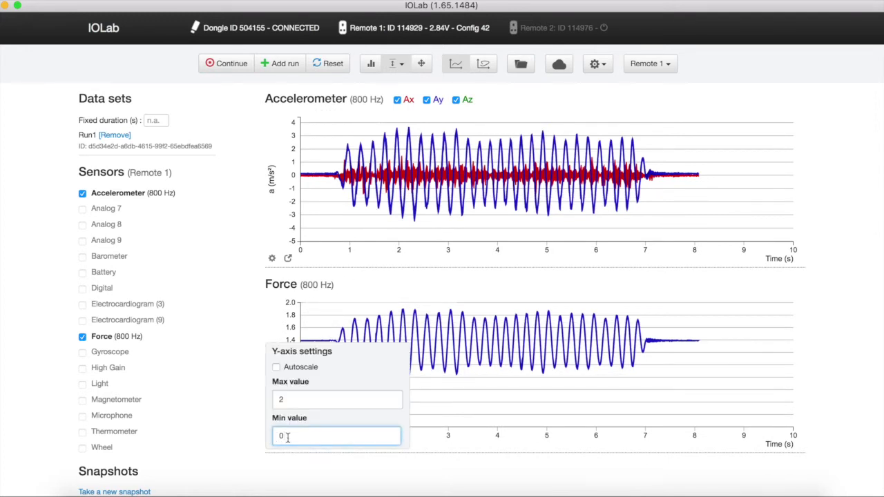
pyautogui.write('.5')
pyautogui.click(381, 229)
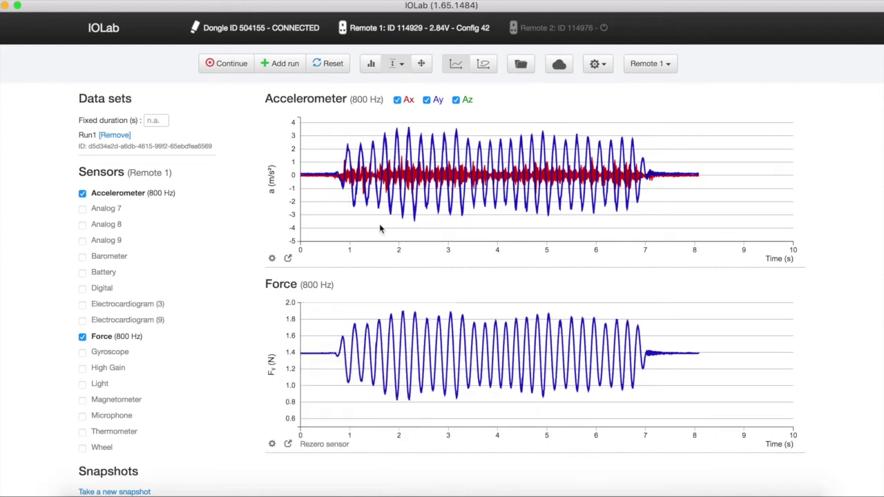
# Zoom both graphs horizontally to about 0.4–6.6 s and turn on the analysis readouts
pyautogui.click(395, 70)
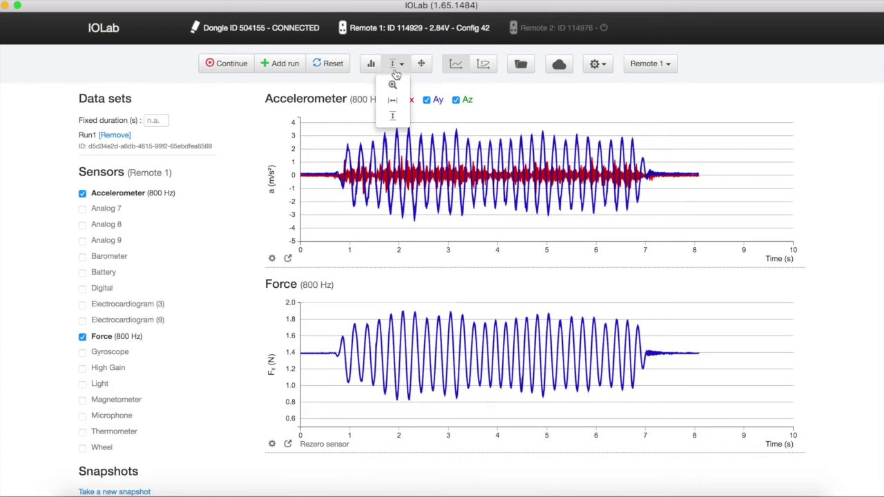
pyautogui.click(386, 108)
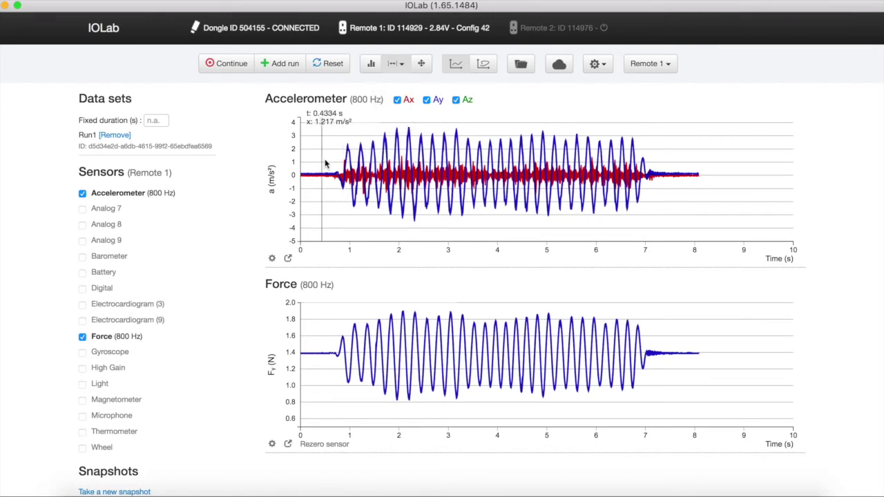
pyautogui.moveTo(321, 164); pyautogui.dragTo(656, 181)
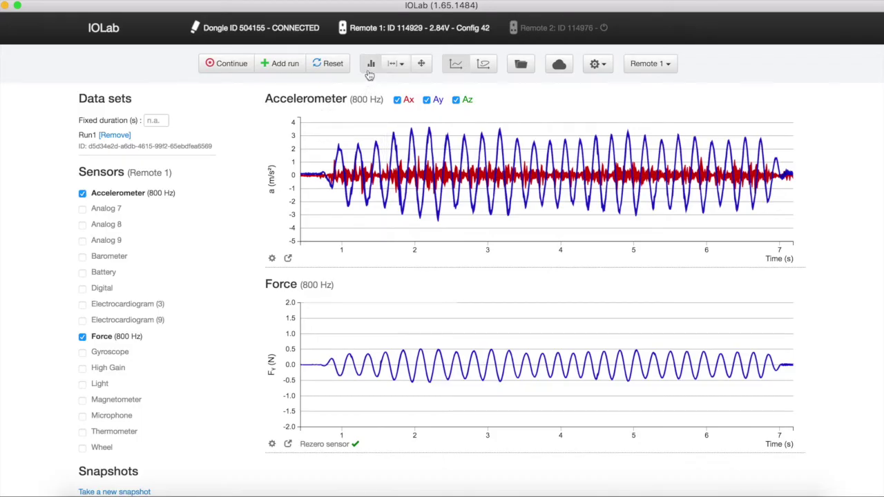
pyautogui.click(370, 69)
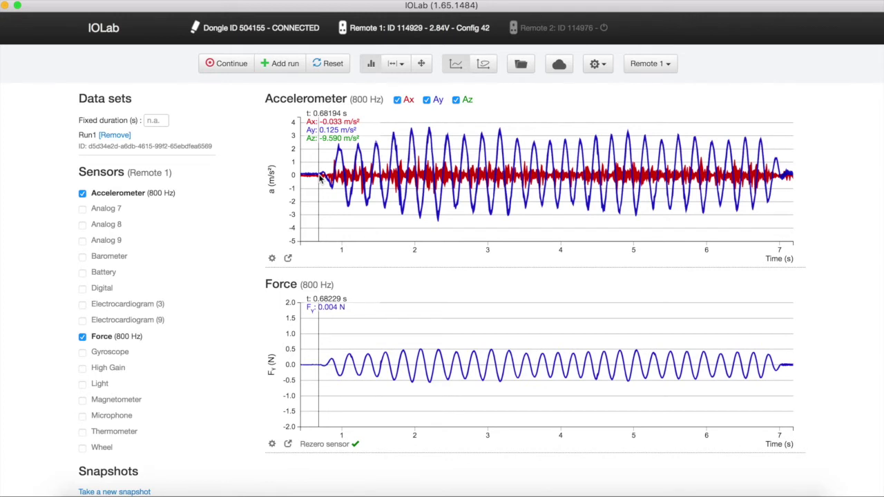
# Get statistics for about 0.68–4.62 s, then switch to an Accelerometer vs Force plot
pyautogui.moveTo(320, 176); pyautogui.dragTo(665, 199)
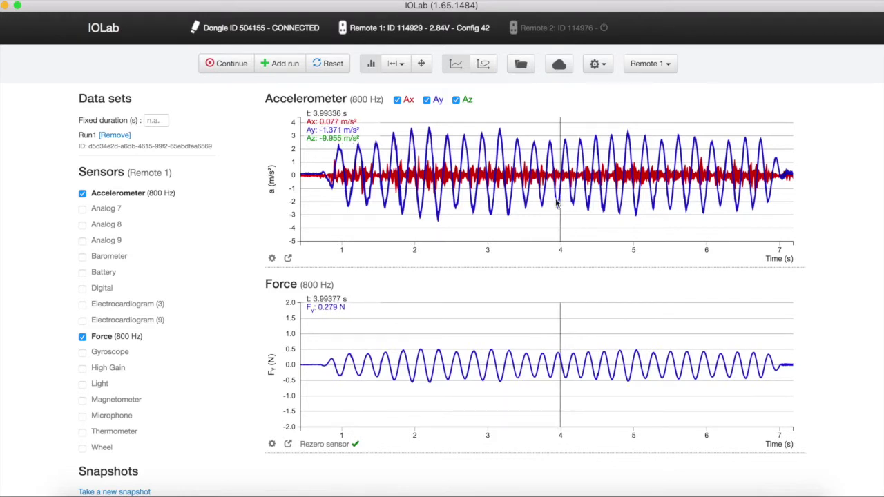
pyautogui.click(483, 64)
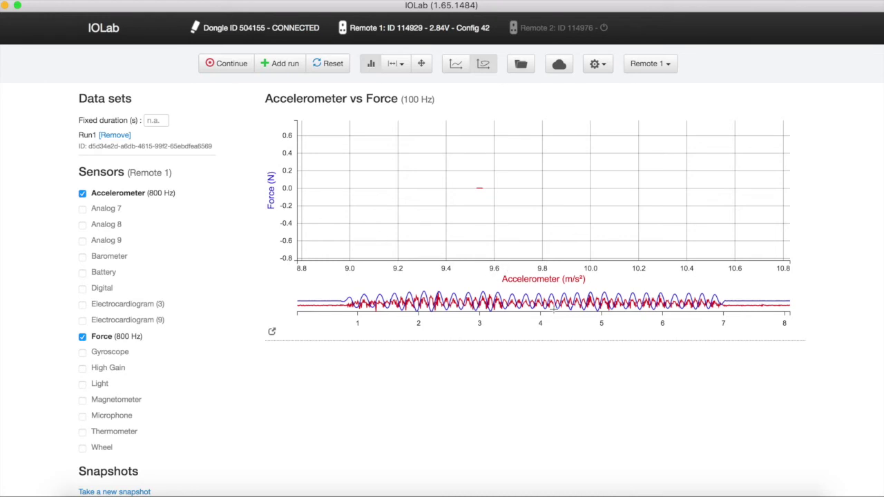
# Limit the Accelerometer vs Force plot to about 1–5.8 s
pyautogui.moveTo(349, 301); pyautogui.dragTo(720, 304)
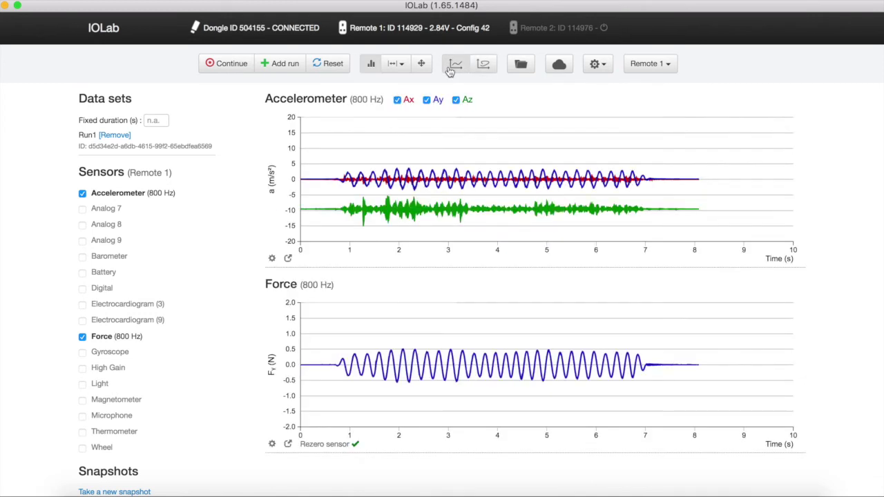
# Re-add Force before Accelerometer and plot force against acceleration over about 0.9–6.7 s
pyautogui.click(83, 194)
pyautogui.click(83, 336)
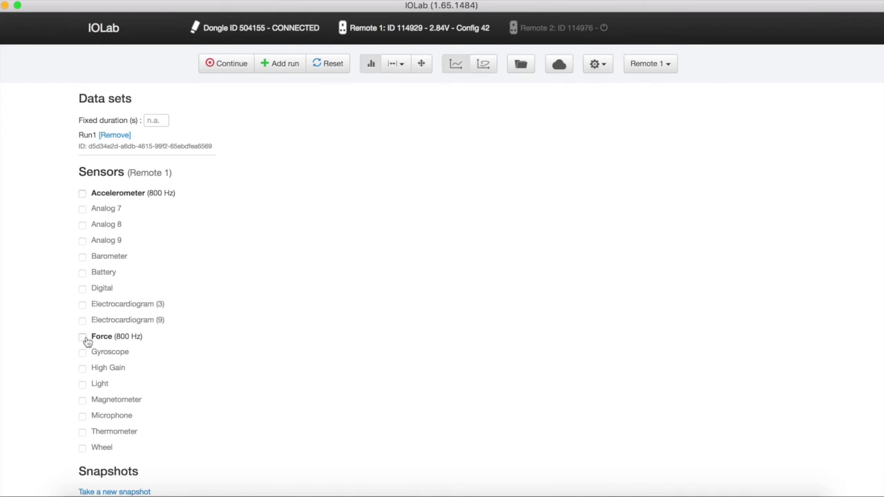
pyautogui.click(84, 337)
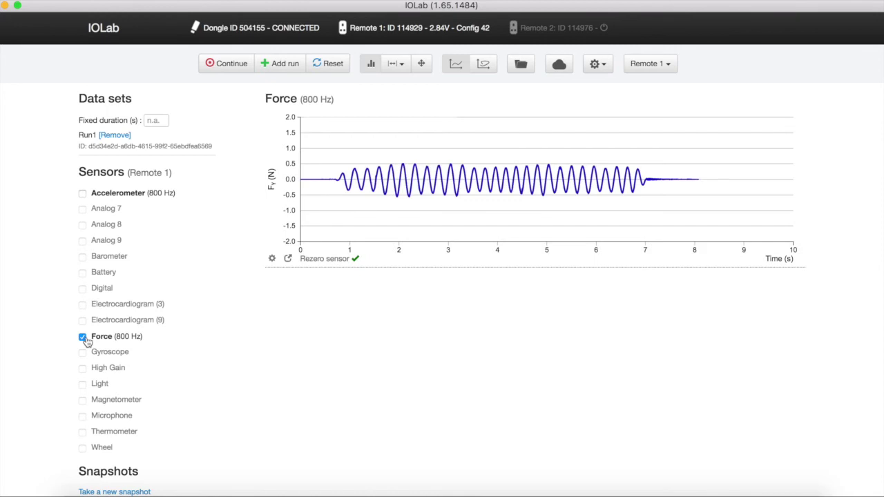
pyautogui.click(83, 193)
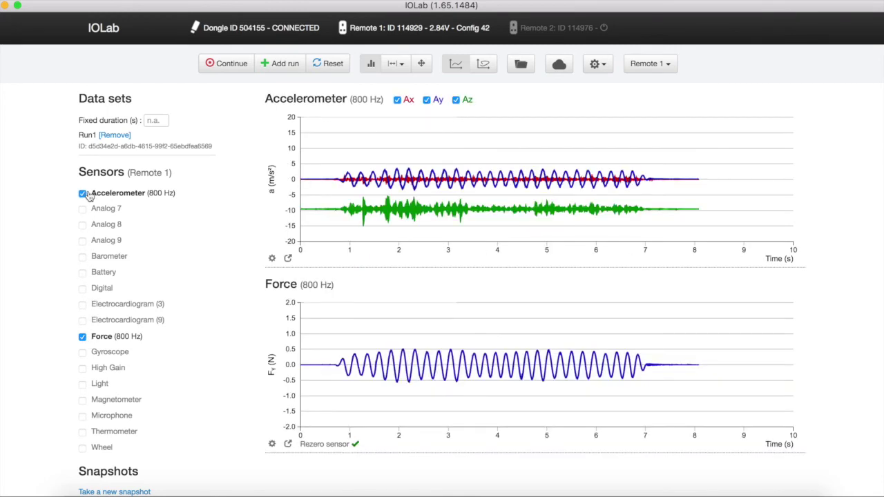
pyautogui.click(486, 64)
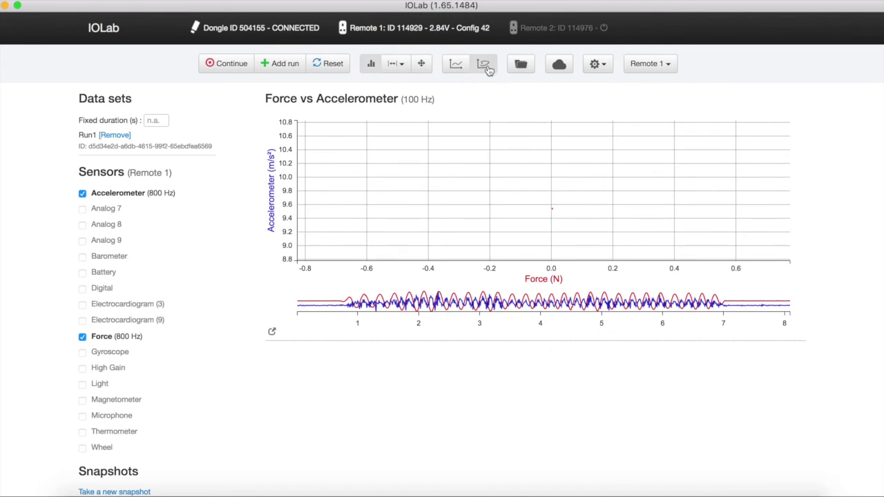
pyautogui.moveTo(348, 299); pyautogui.dragTo(719, 309)
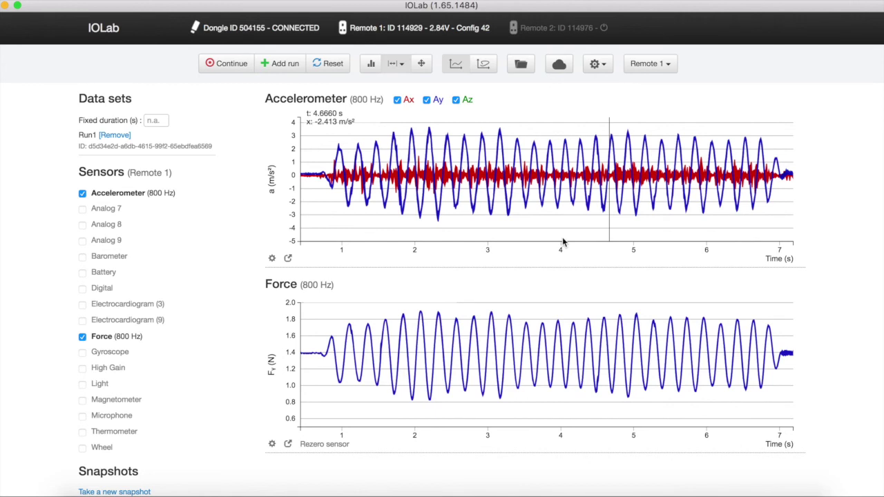
pyautogui.click(288, 257)
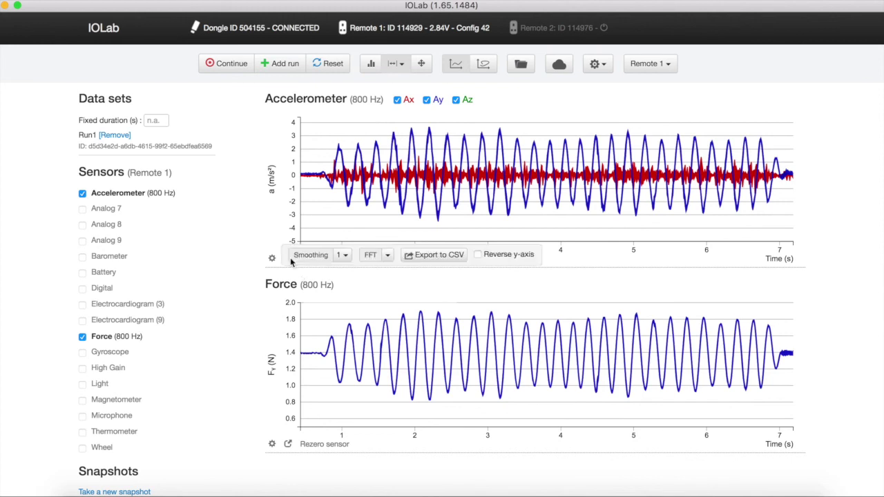
pyautogui.click(408, 257)
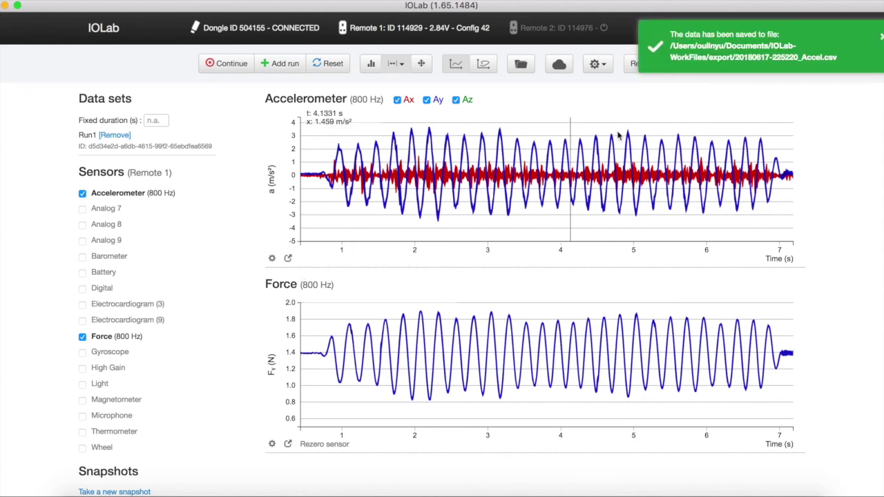